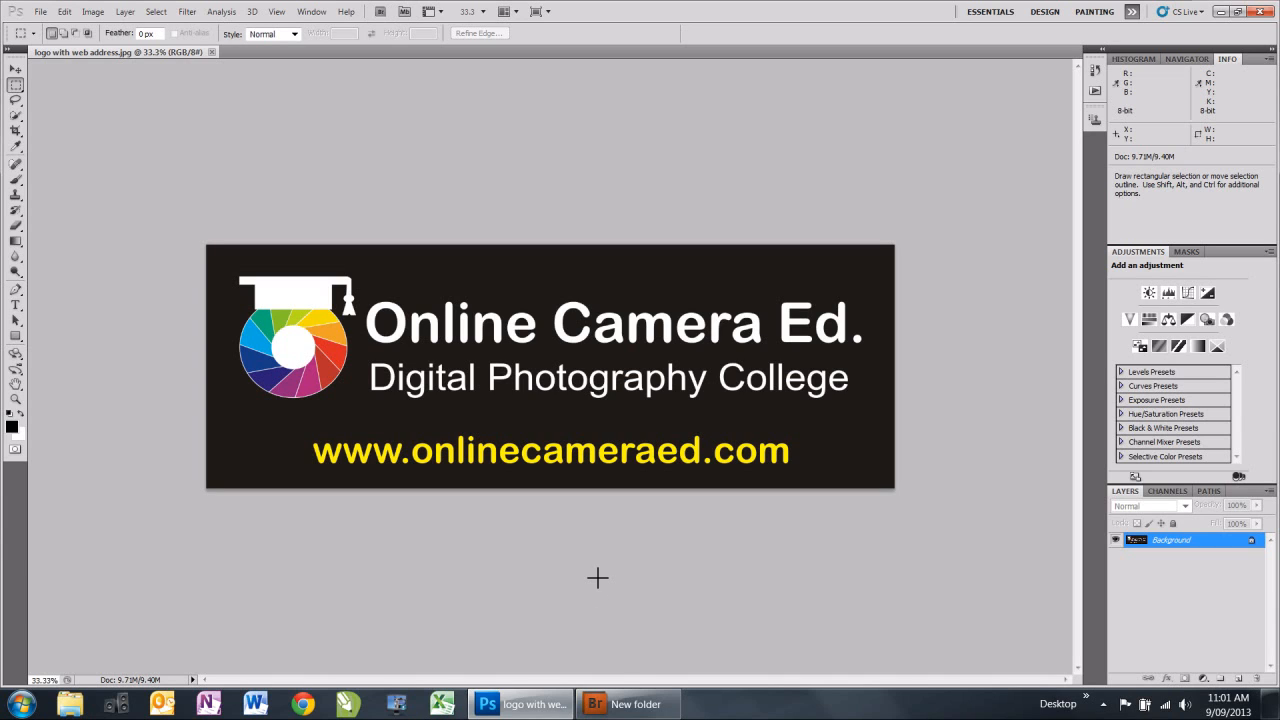
Switch to Bridge and open the cupcake photo IMG_1370.CR2 in Camera Raw.
click(621, 708)
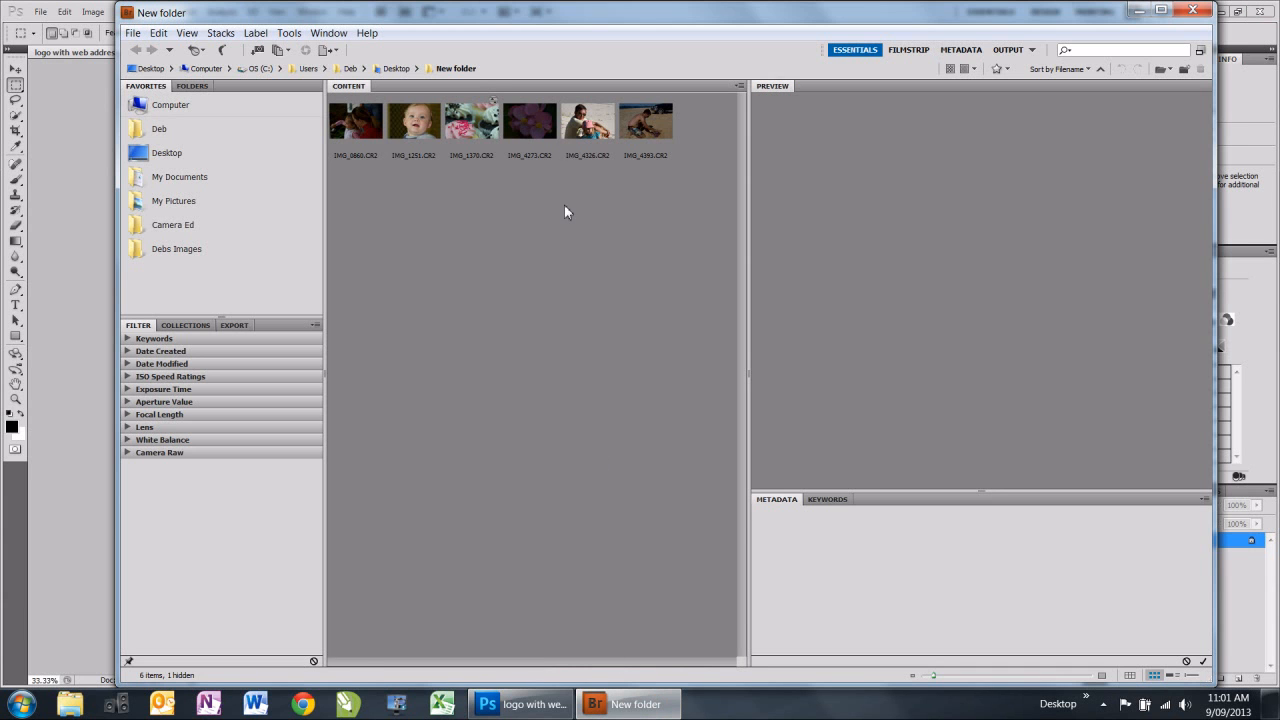
click(483, 130)
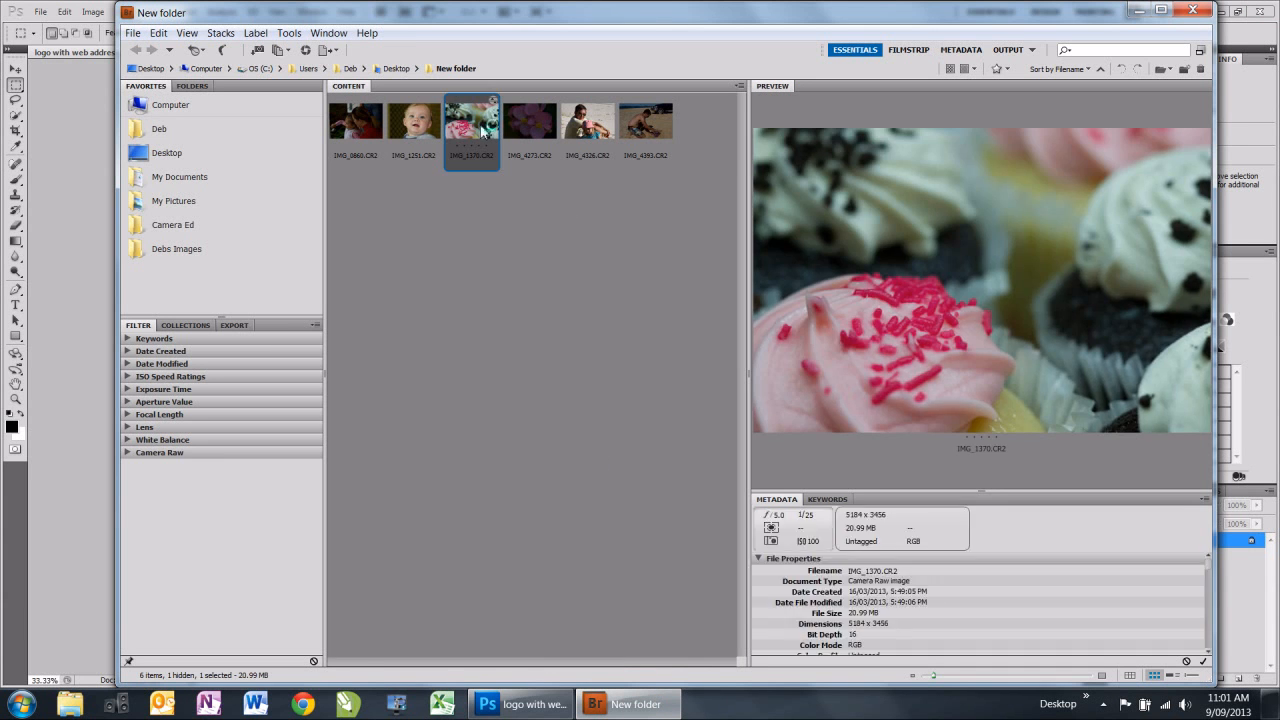
key(alt+Tab)
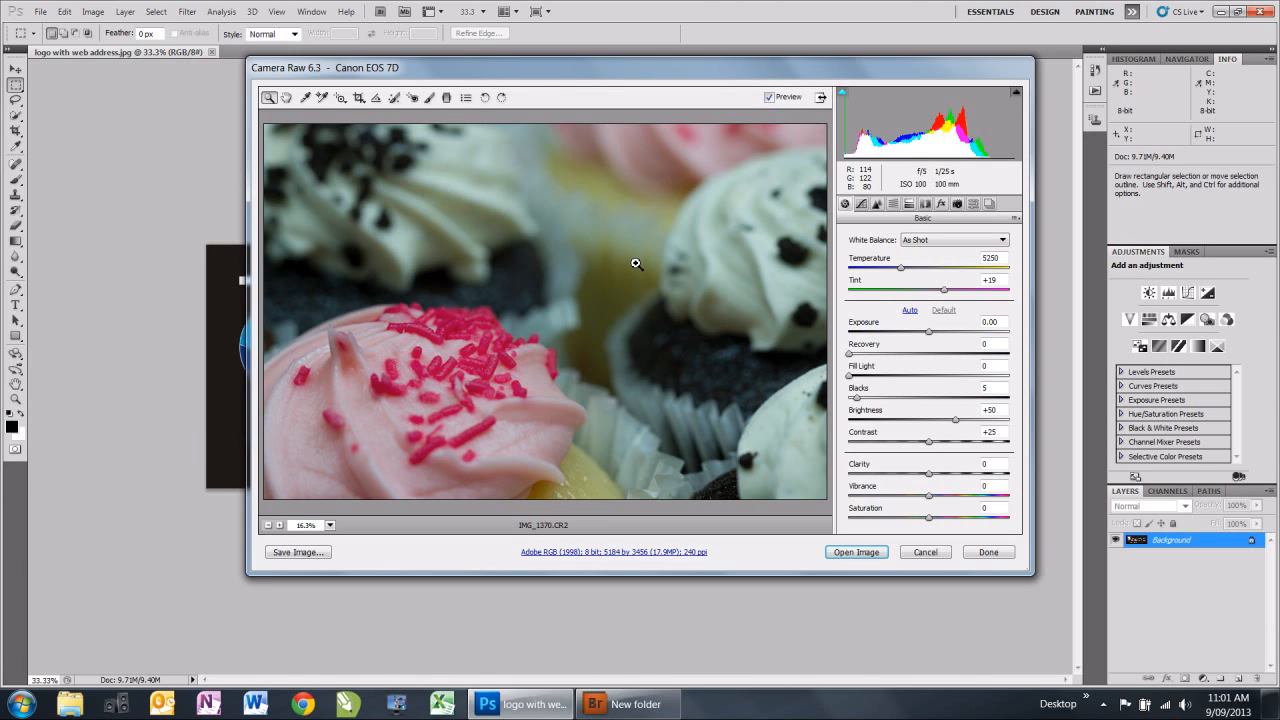
Try the Camera Faithful, Camera Landscape and Camera Neutral camera profiles in turn on the cupcake photo.
click(957, 204)
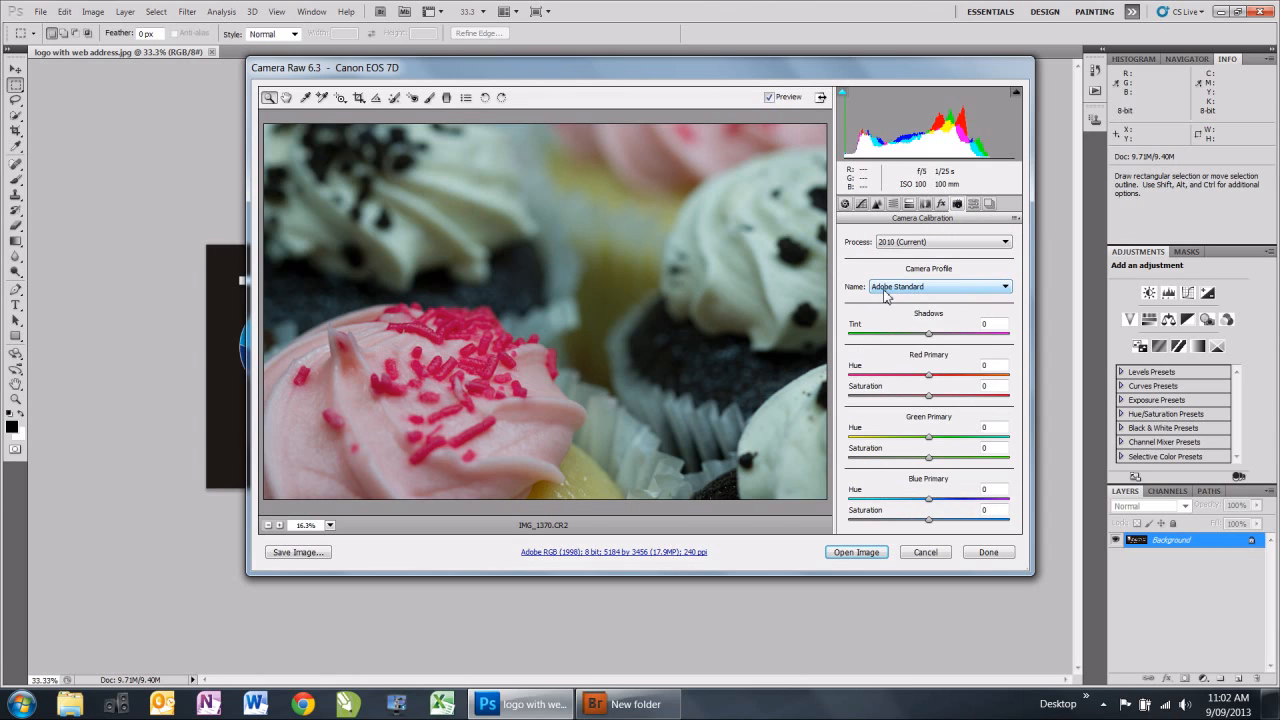
click(1007, 287)
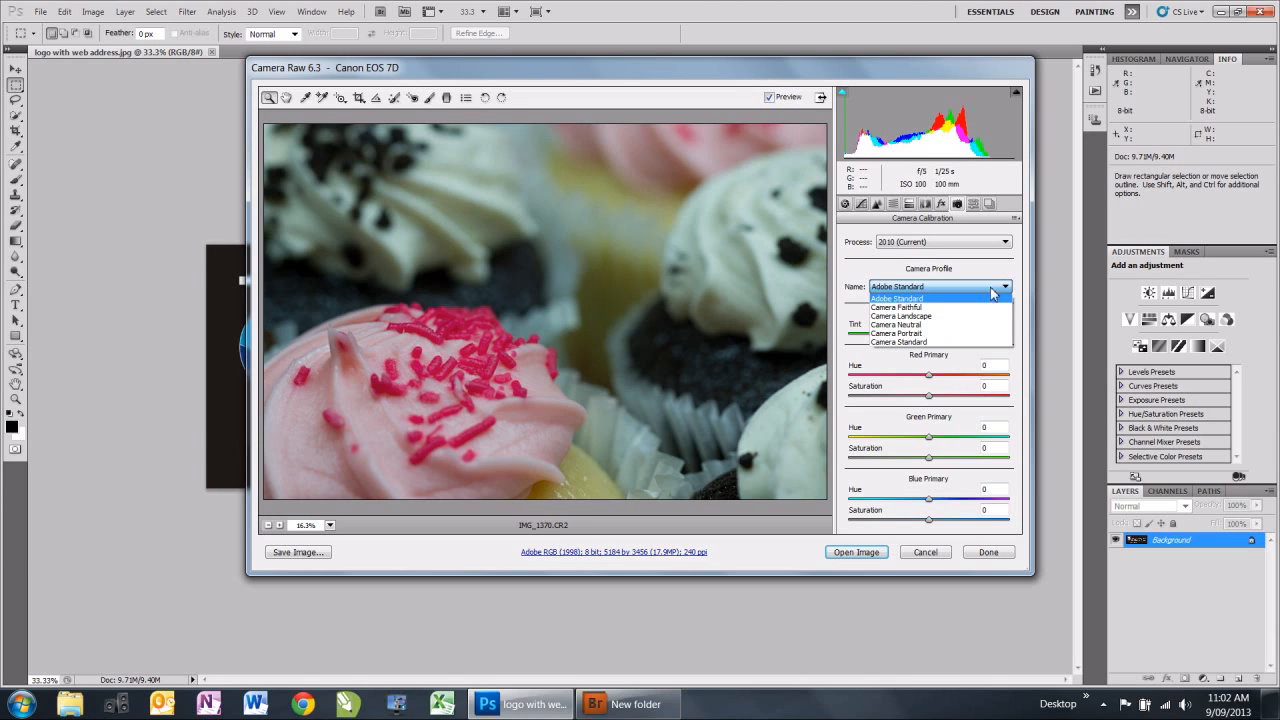
click(907, 308)
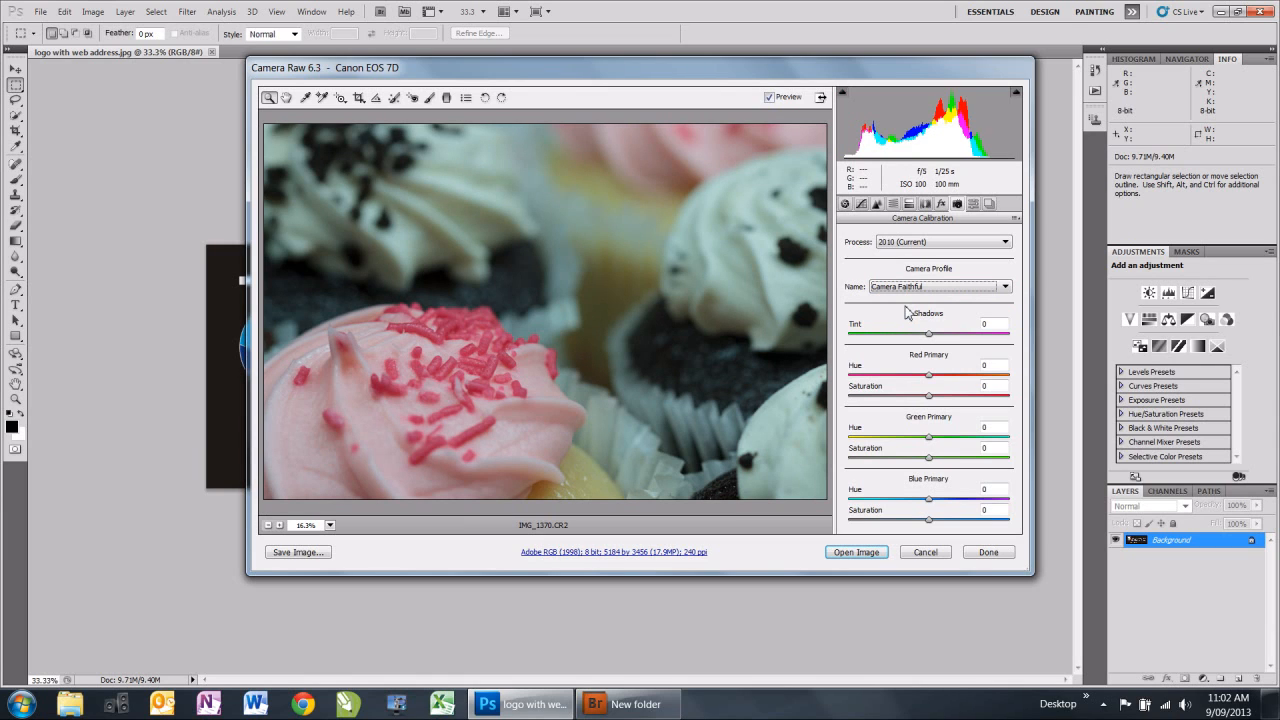
click(1008, 287)
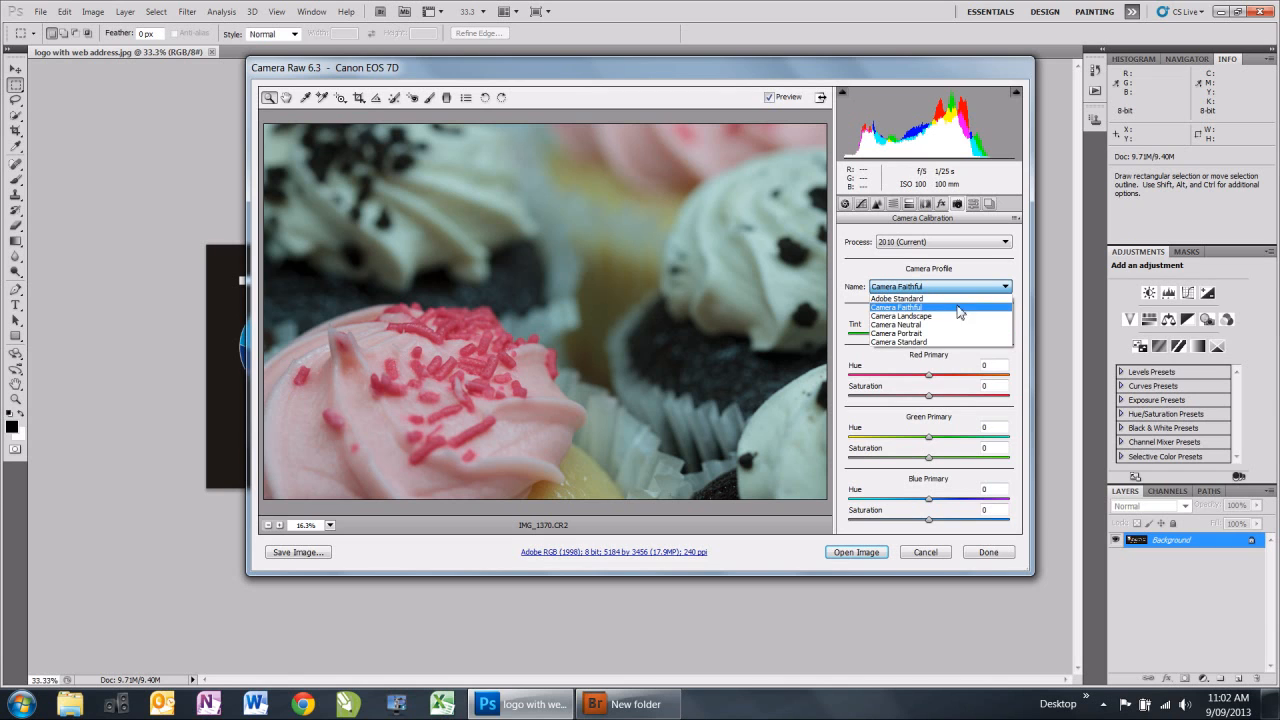
click(945, 320)
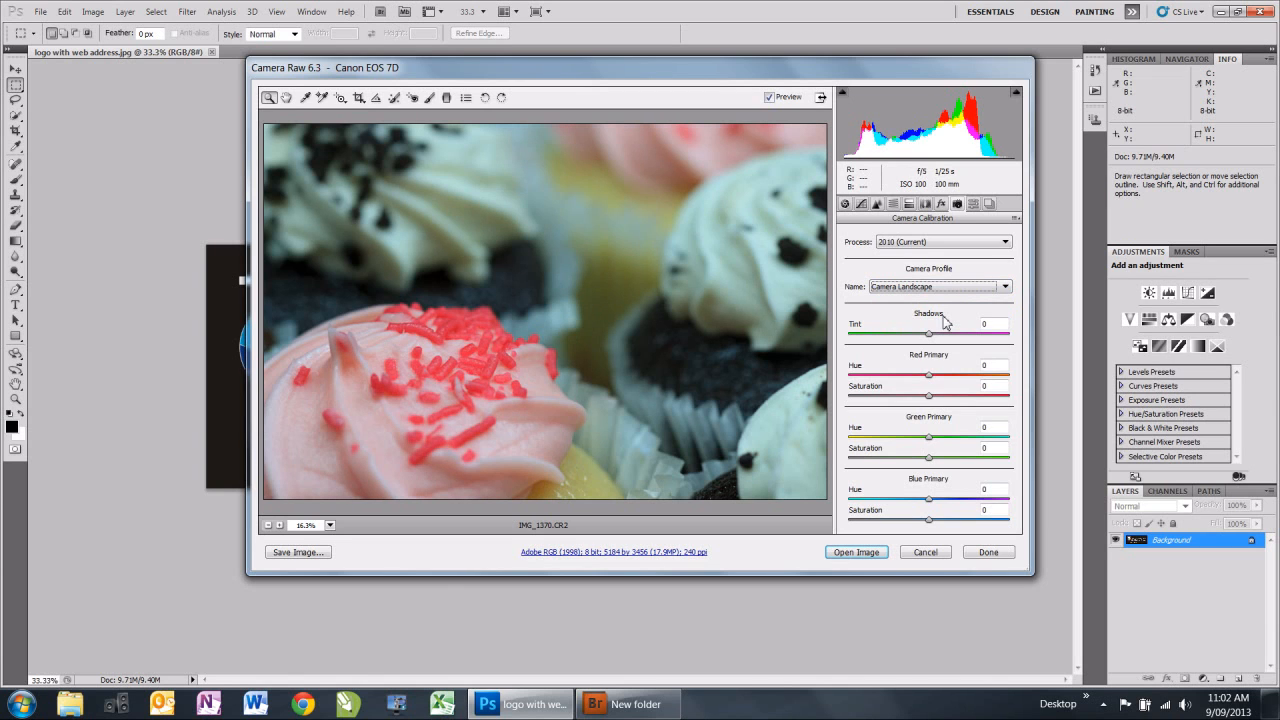
click(1006, 287)
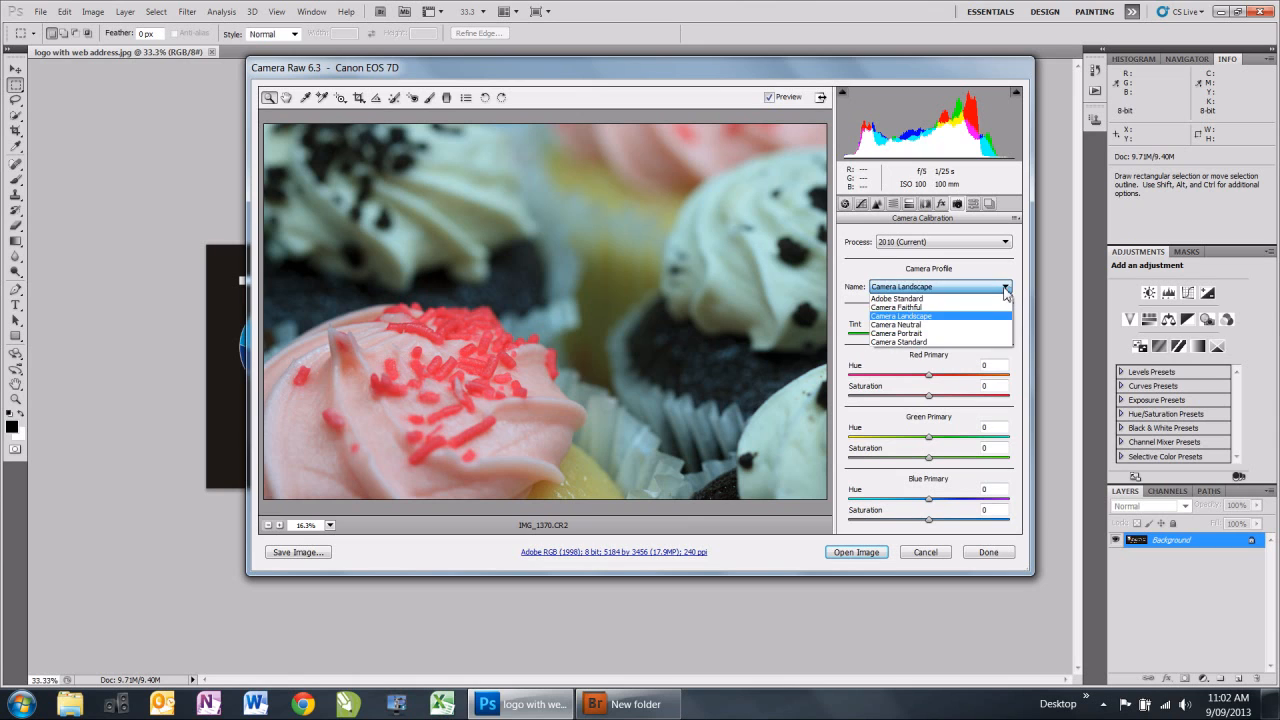
click(942, 325)
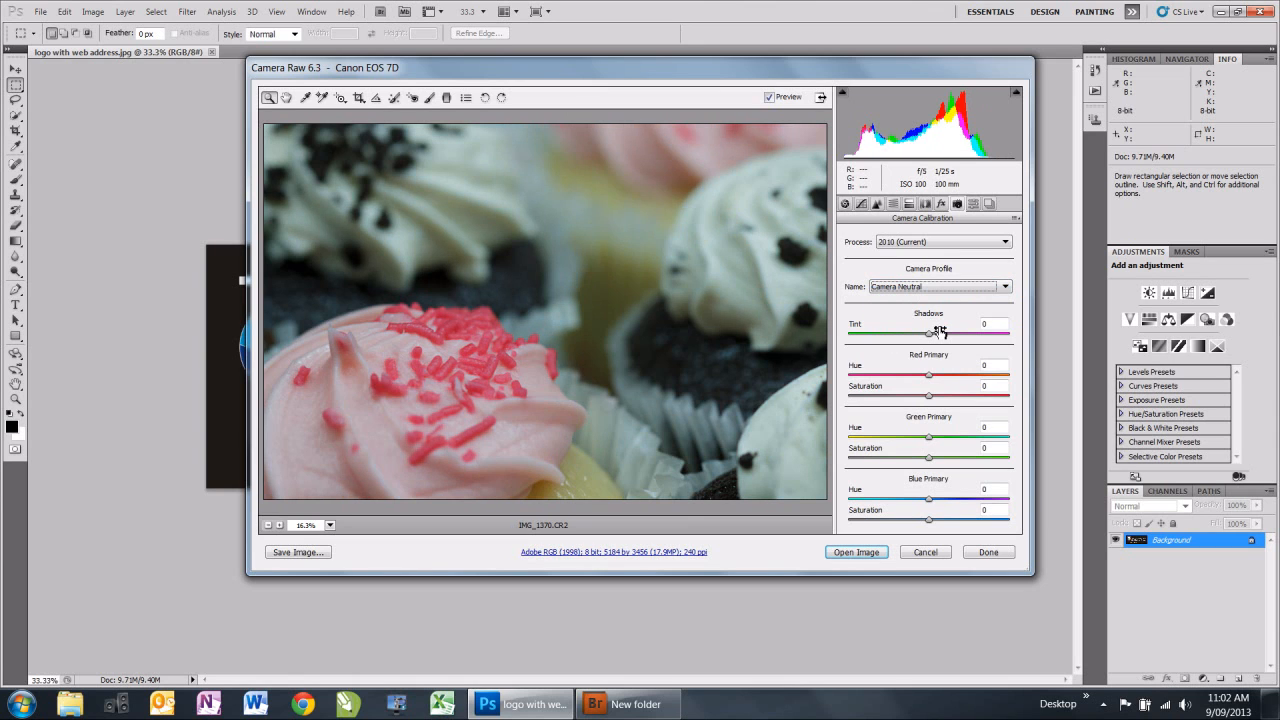
Try the Camera Portrait and Camera Standard profiles, and return the camera profile to Adobe Standard.
click(1006, 287)
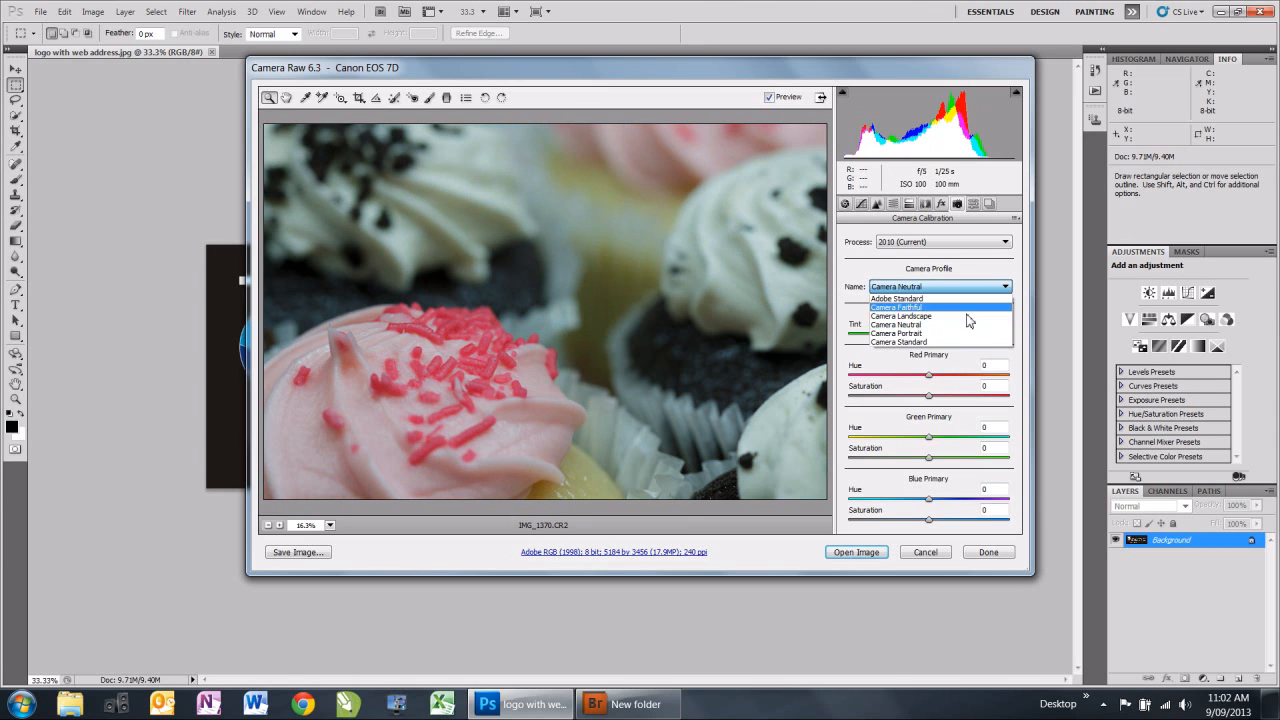
click(948, 333)
click(1006, 287)
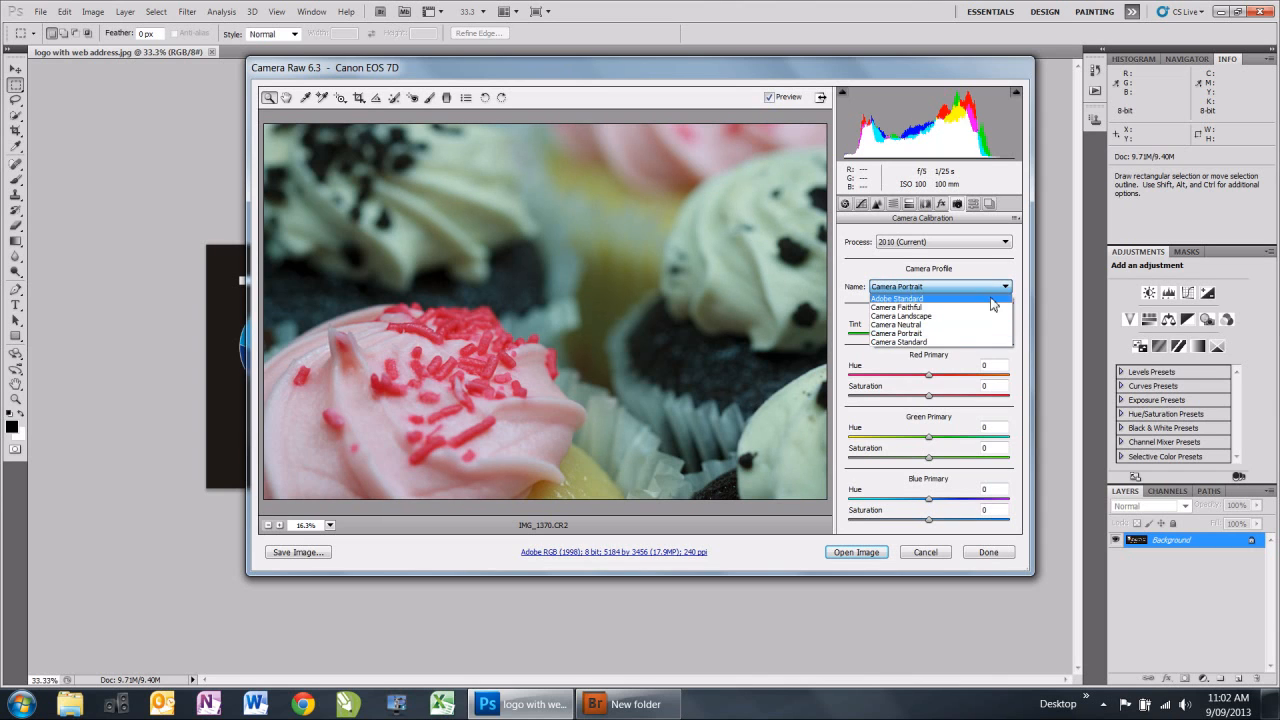
click(948, 343)
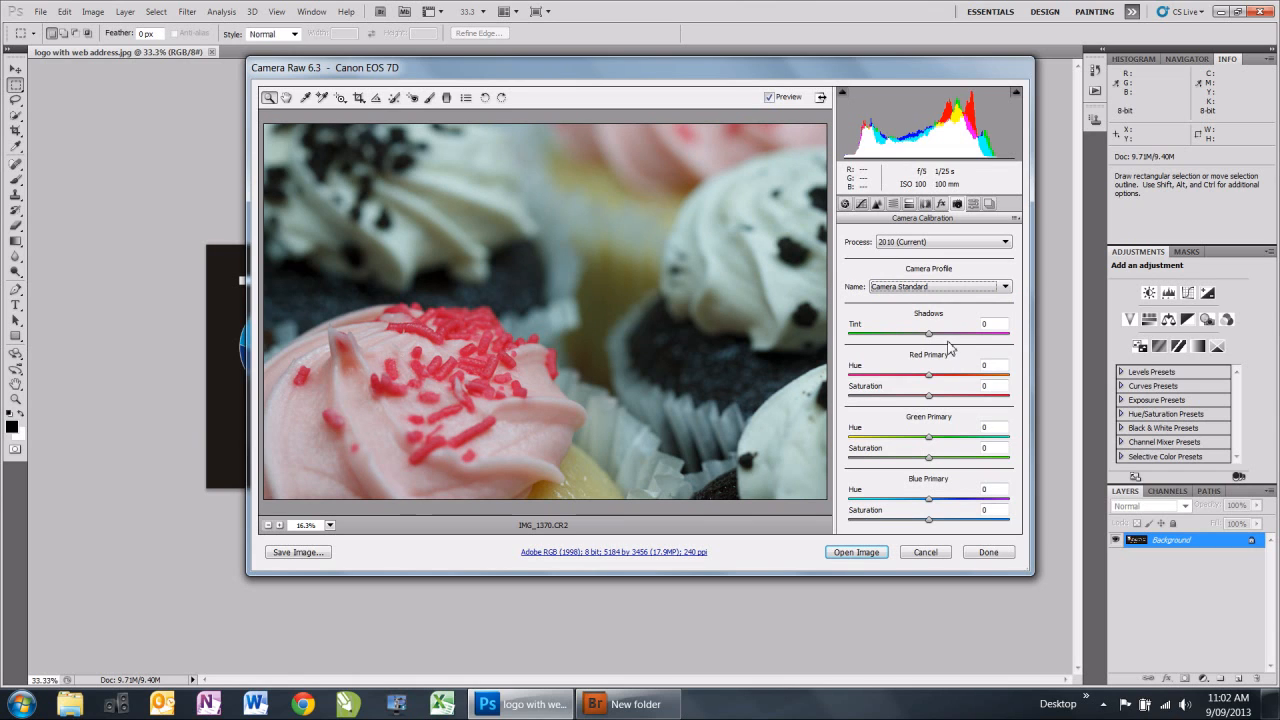
click(1006, 288)
click(925, 299)
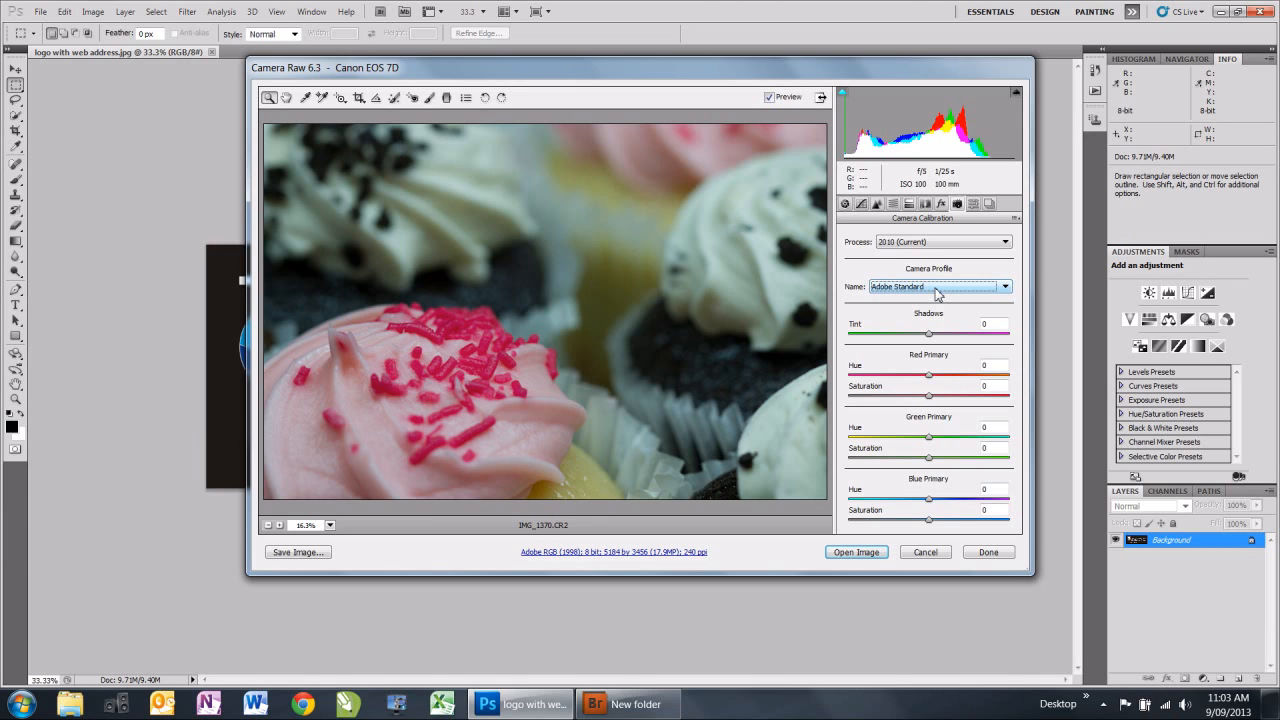
In the basic adjustments, try the Auto, Daylight, Cloudy and Shade white balance presets in turn.
click(845, 204)
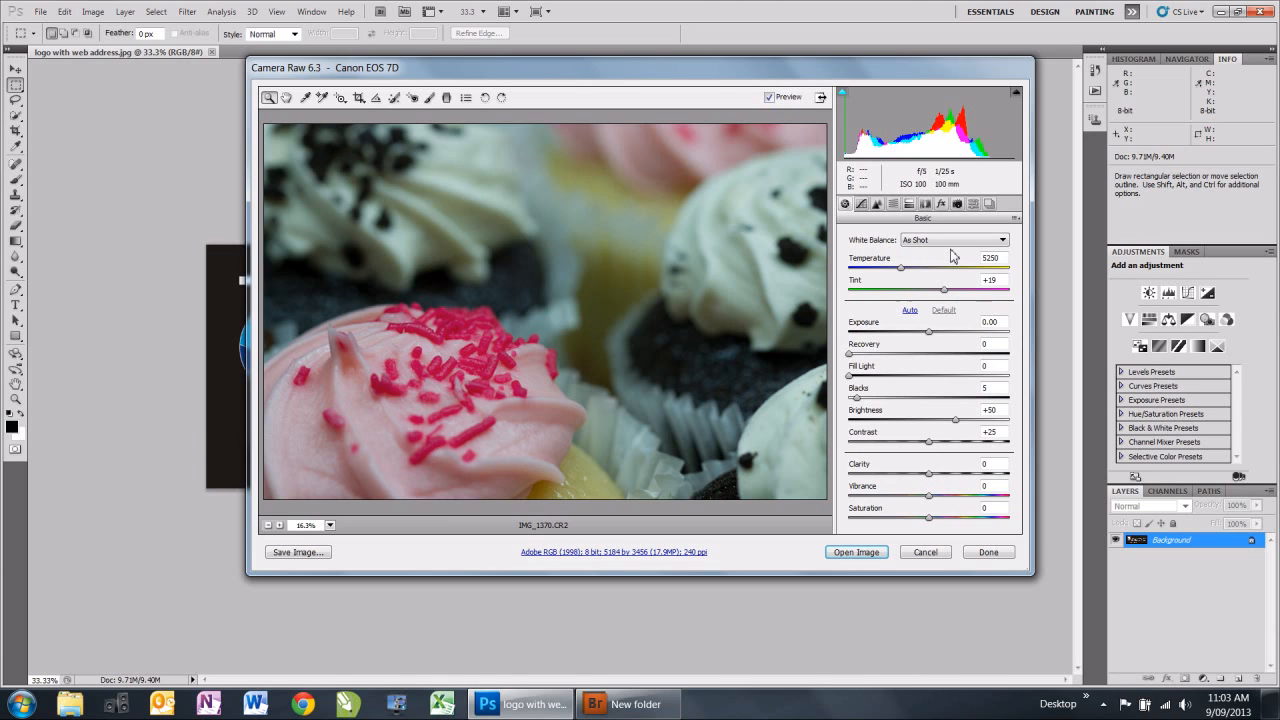
click(1004, 242)
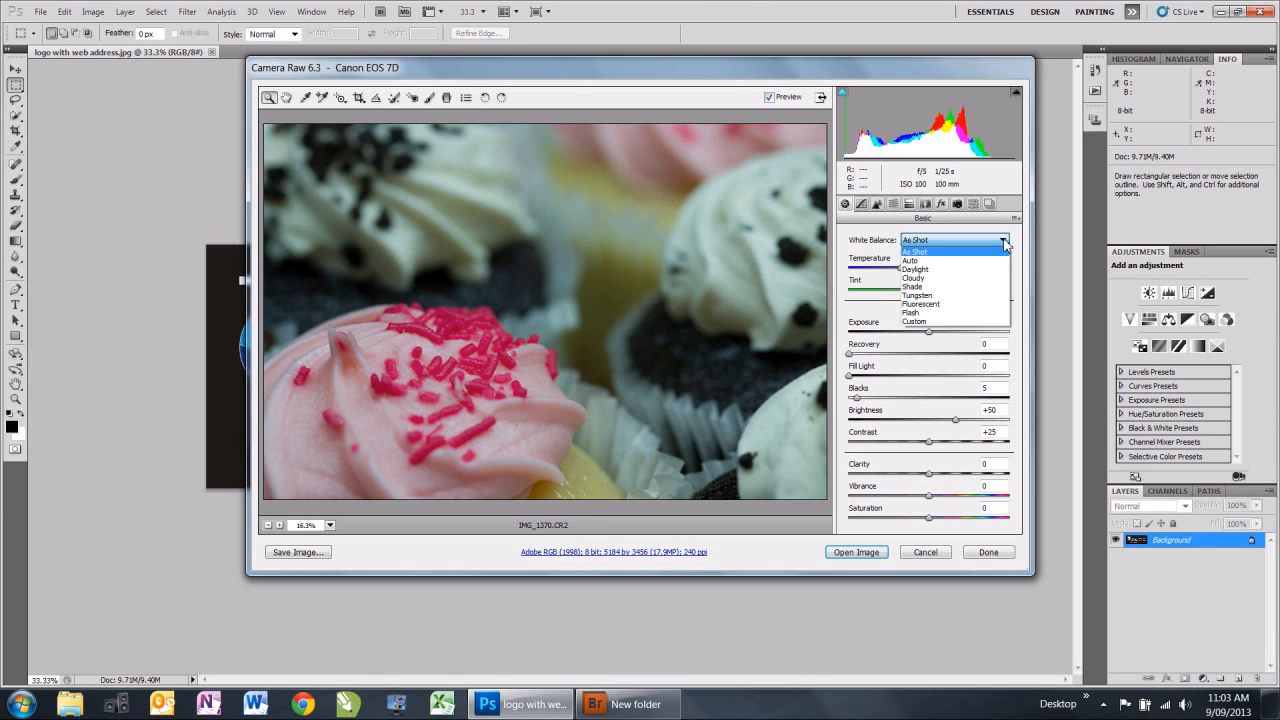
click(913, 261)
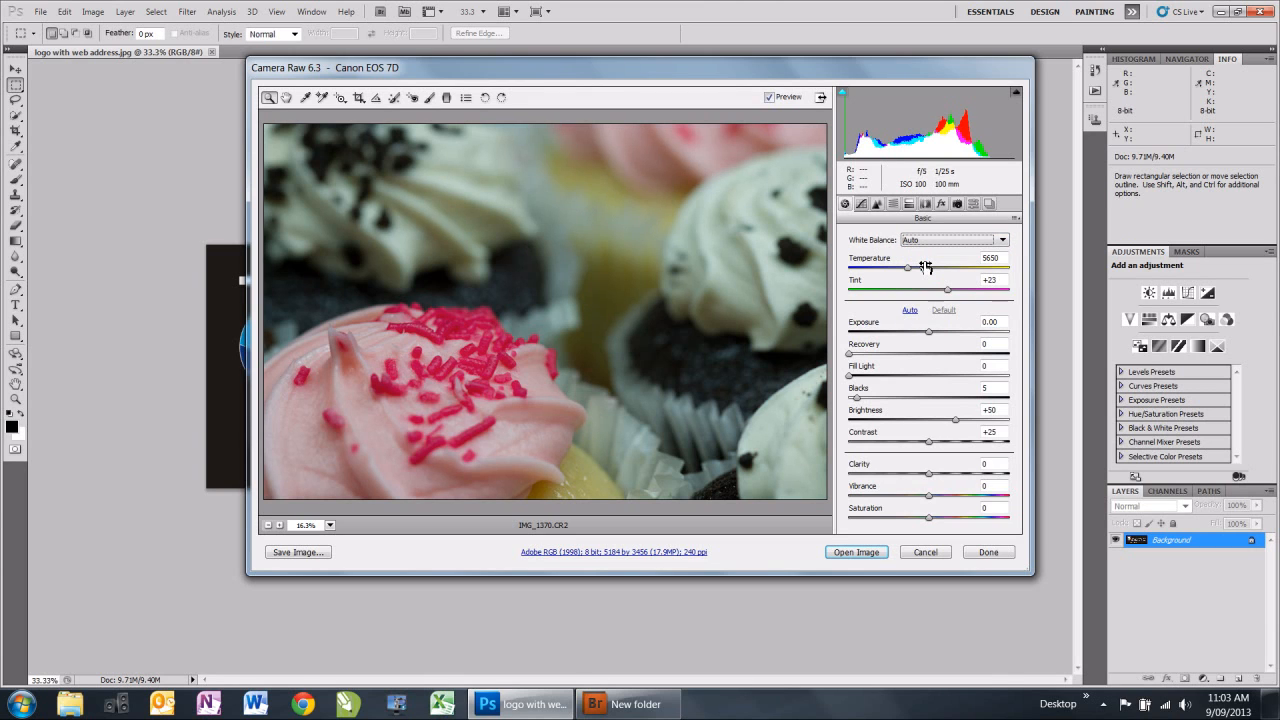
click(1003, 242)
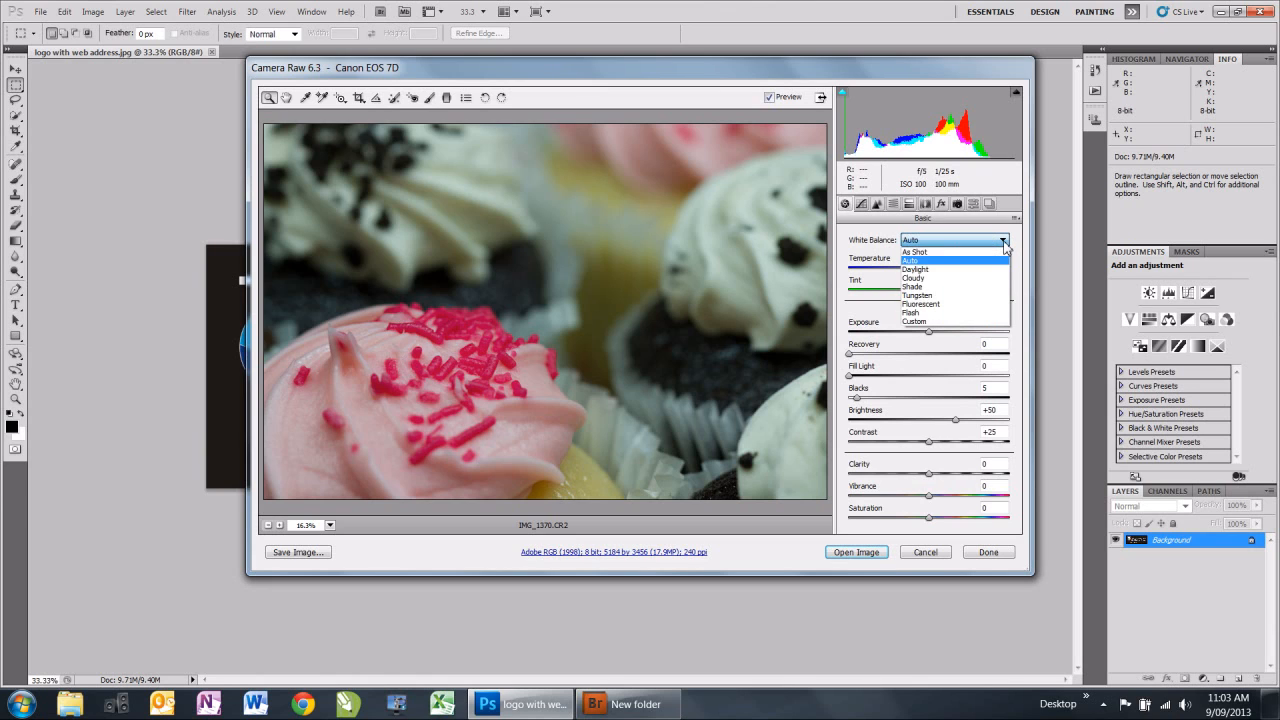
click(915, 269)
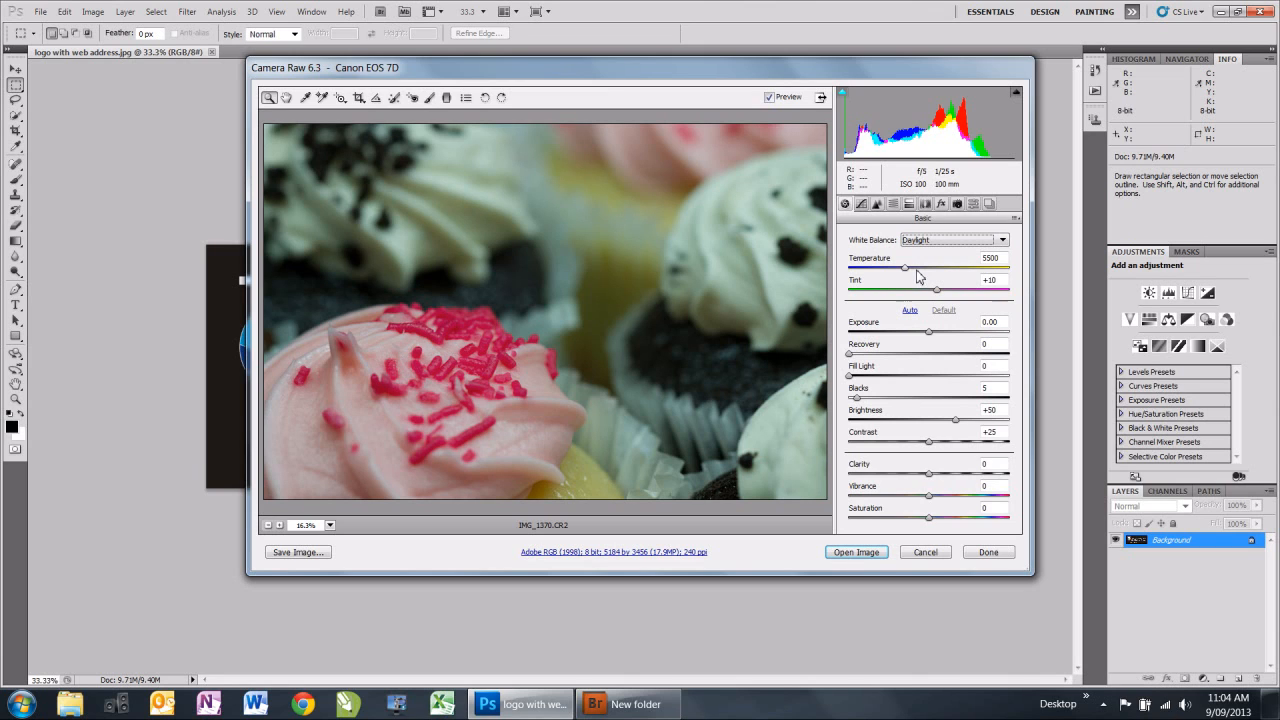
click(1005, 241)
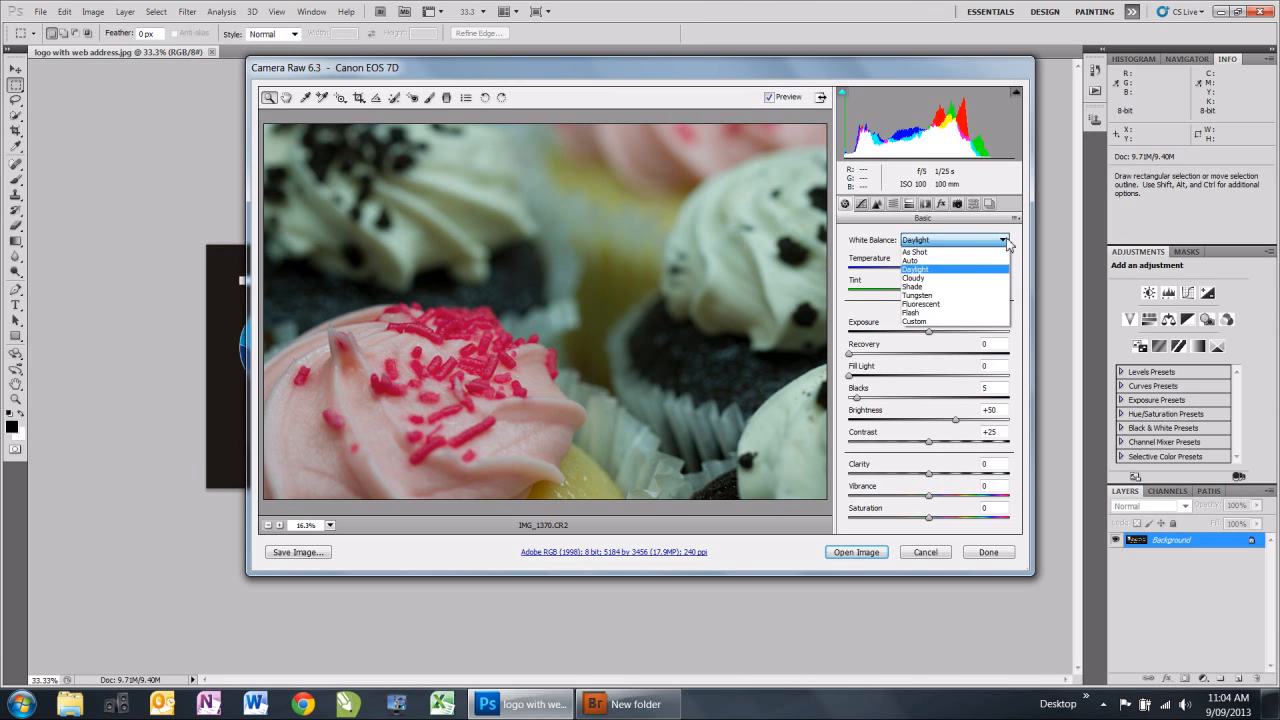
click(915, 278)
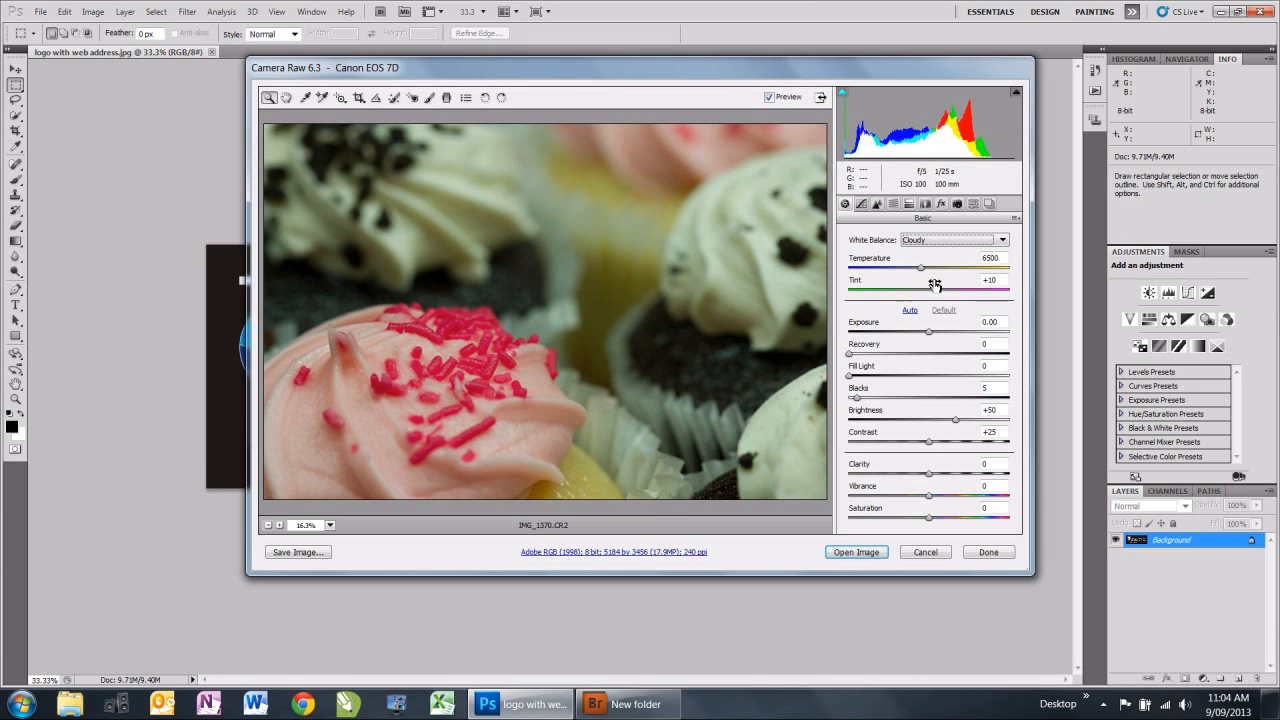
click(1004, 241)
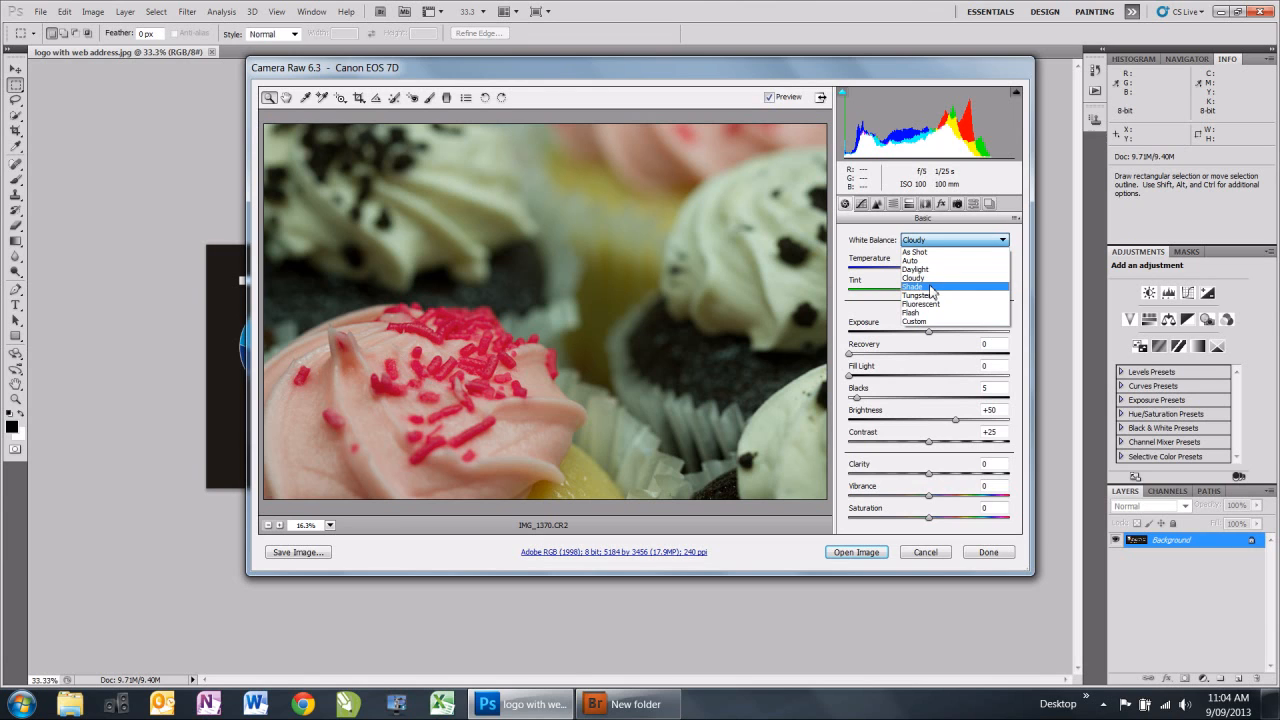
click(932, 290)
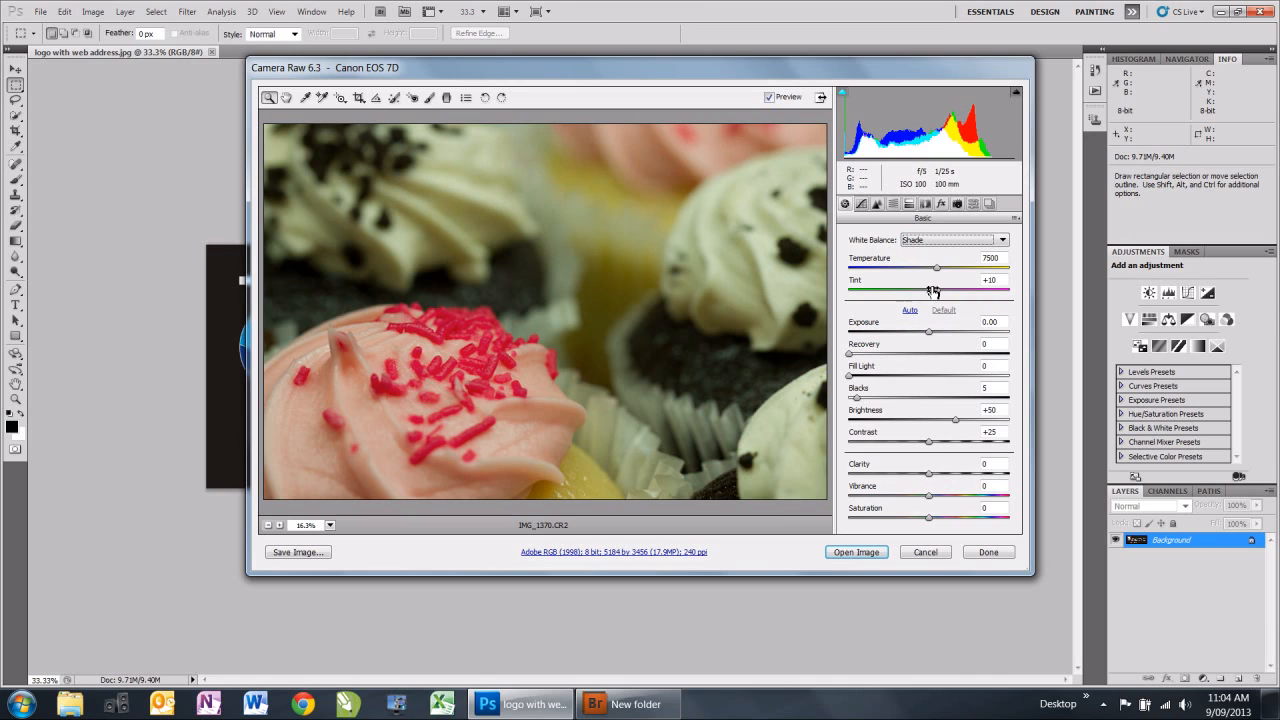
Try the Tungsten, Fluorescent, Flash and Custom white balance presets in turn on the photo.
click(1004, 241)
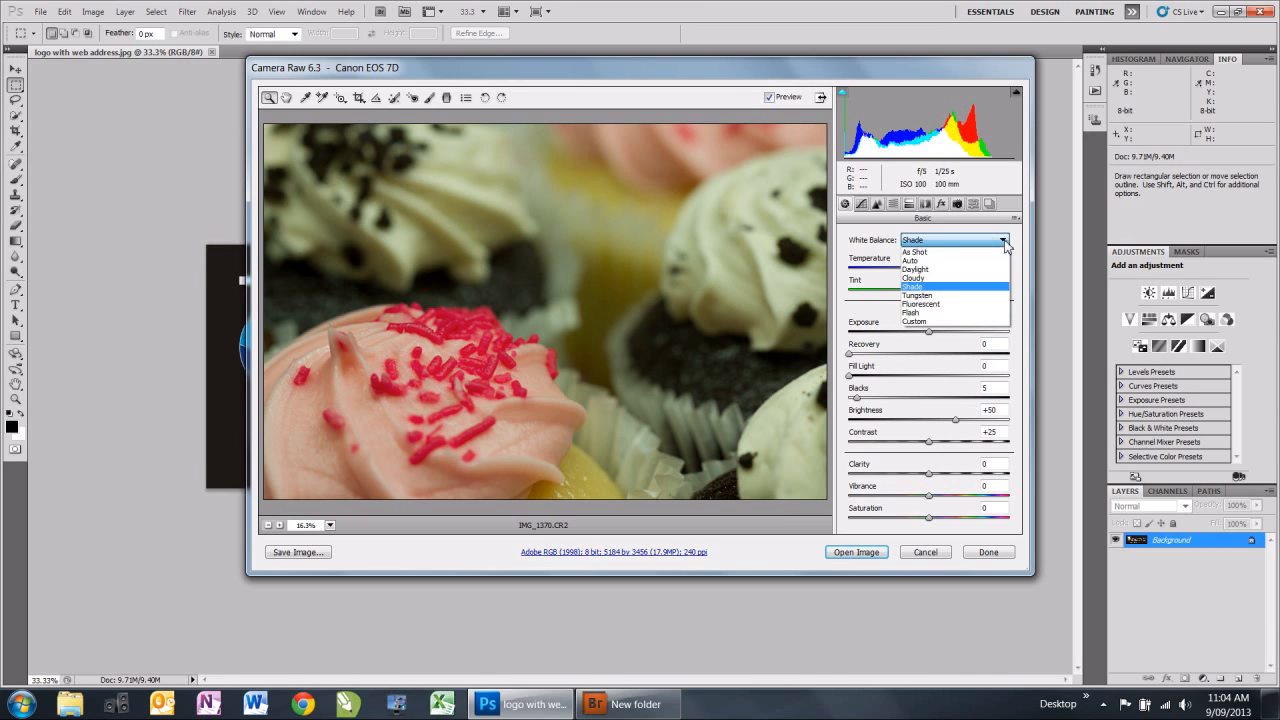
click(948, 296)
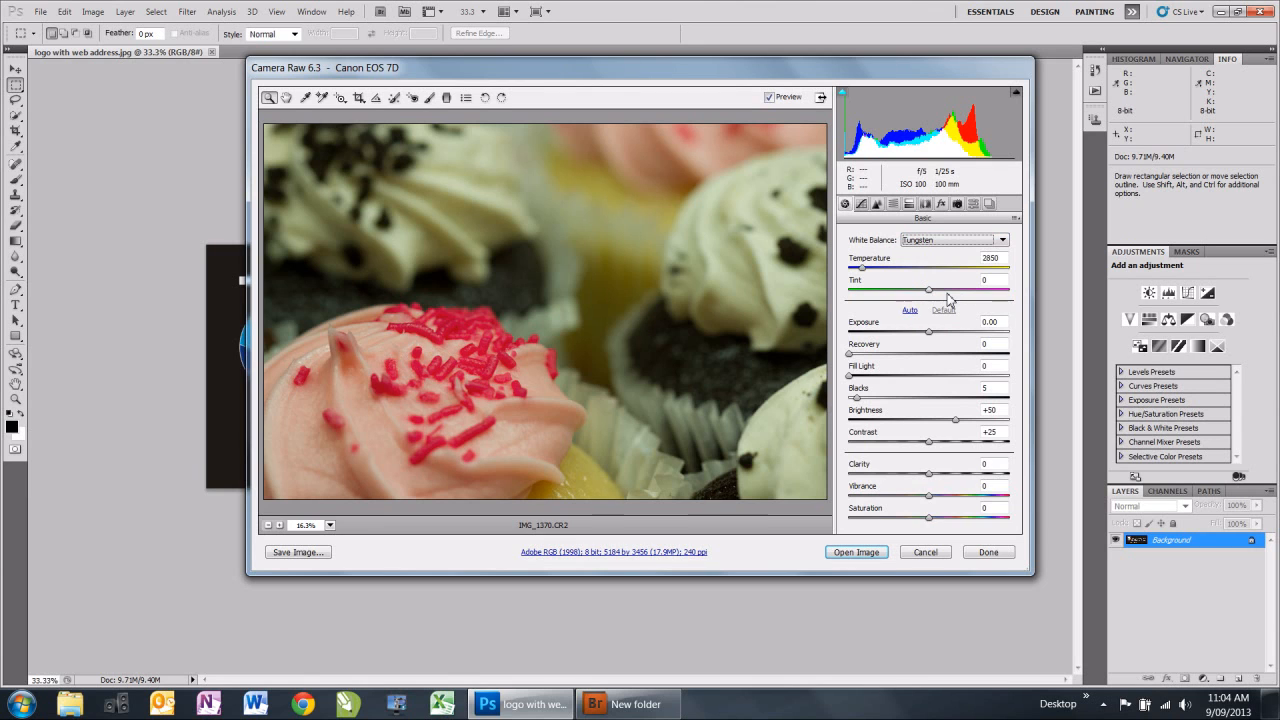
click(1005, 242)
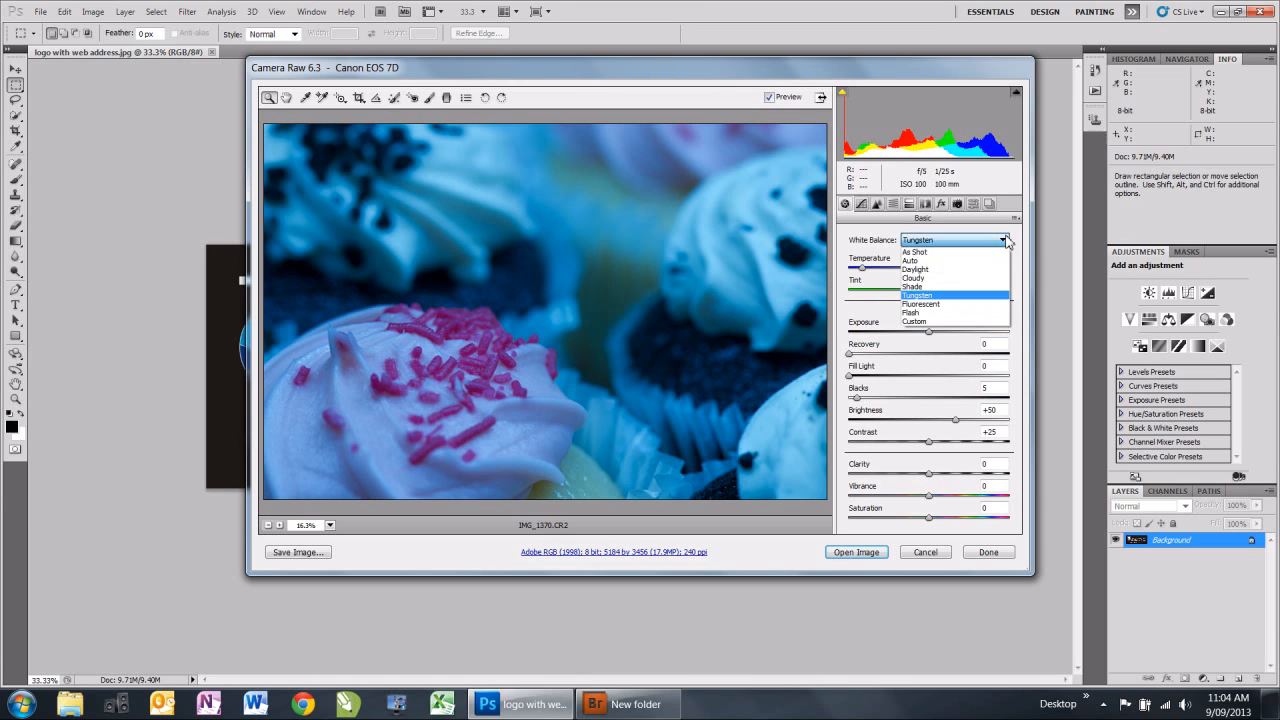
click(955, 304)
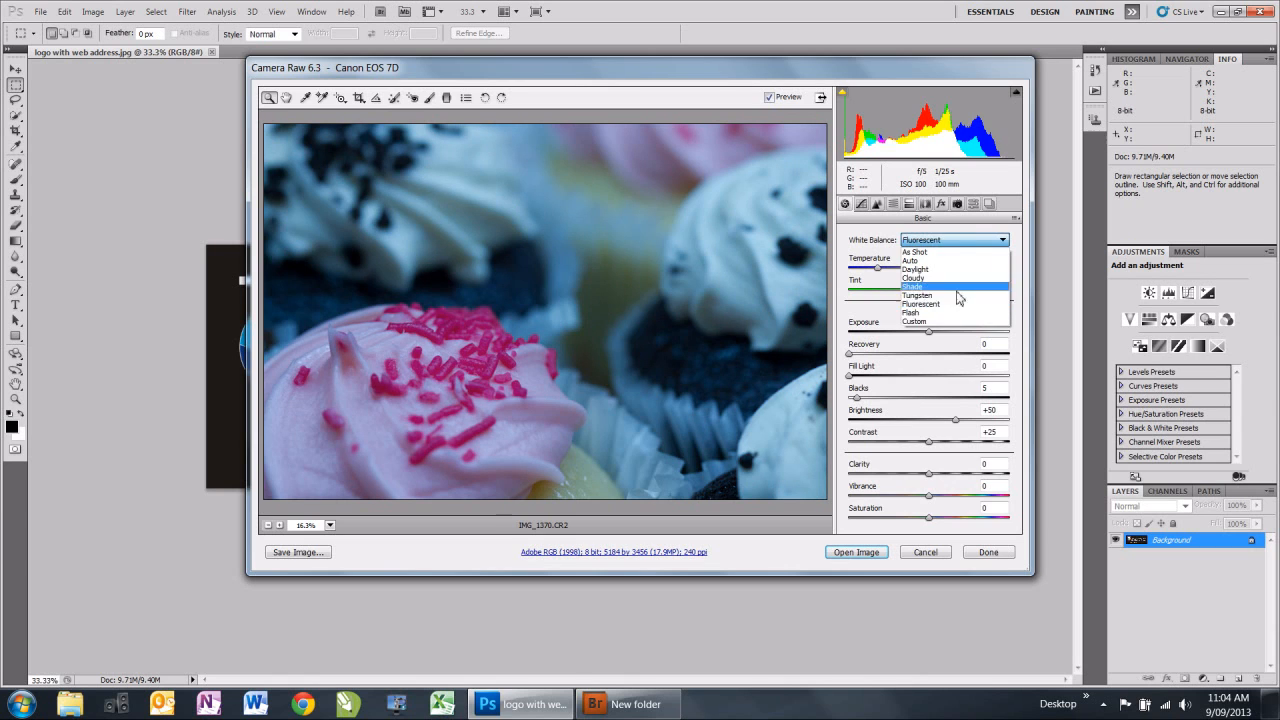
click(951, 316)
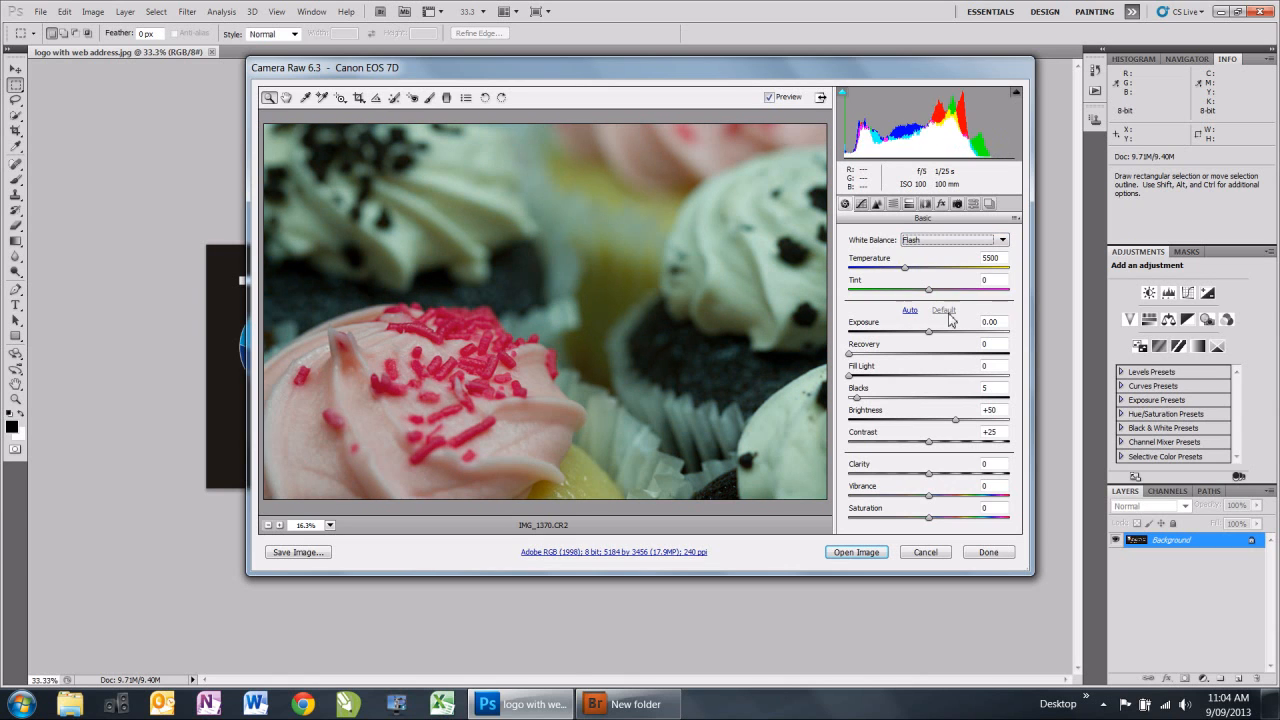
click(1003, 242)
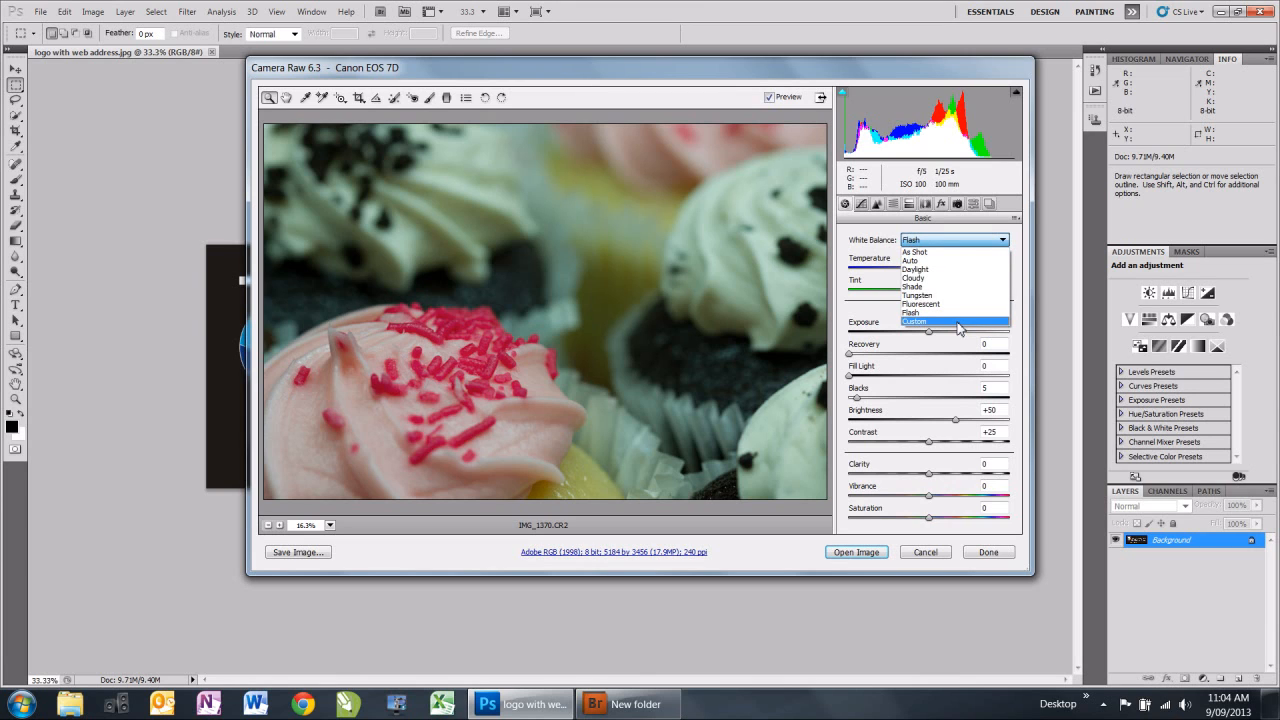
click(957, 322)
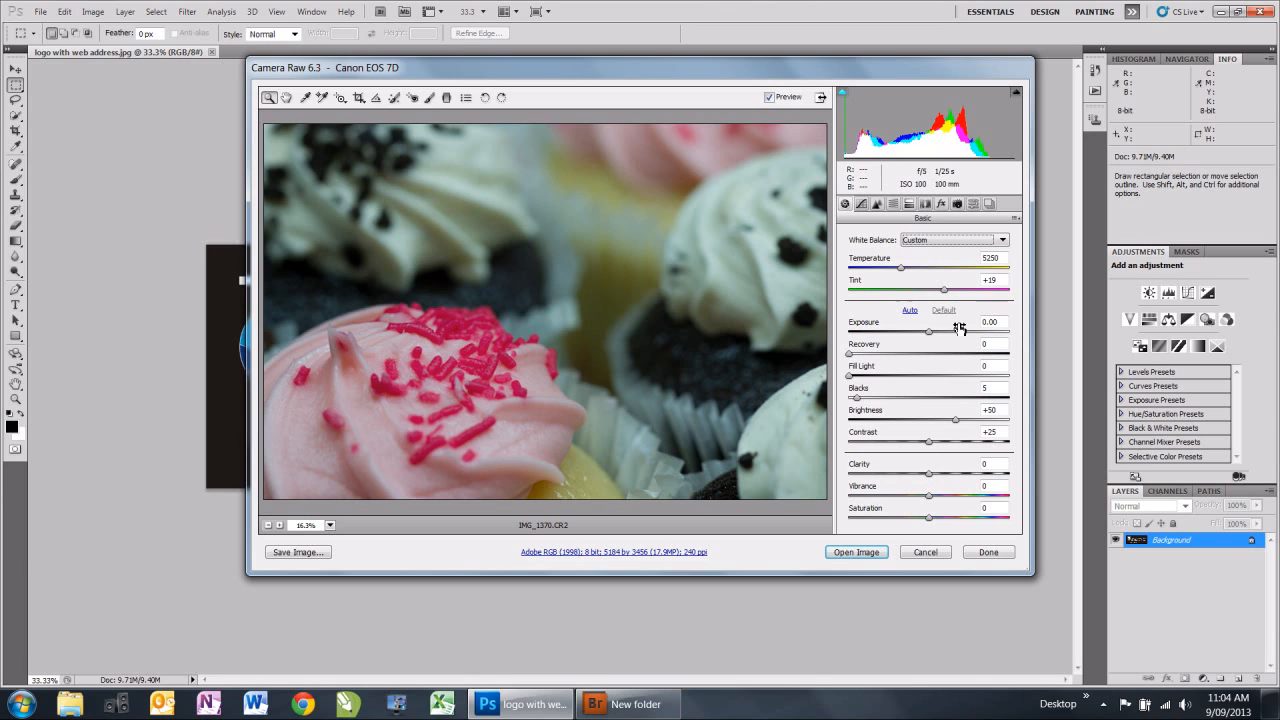
Set the white balance back to As Shot and open the raw photo as an image in Photoshop.
click(1004, 242)
click(947, 253)
click(857, 552)
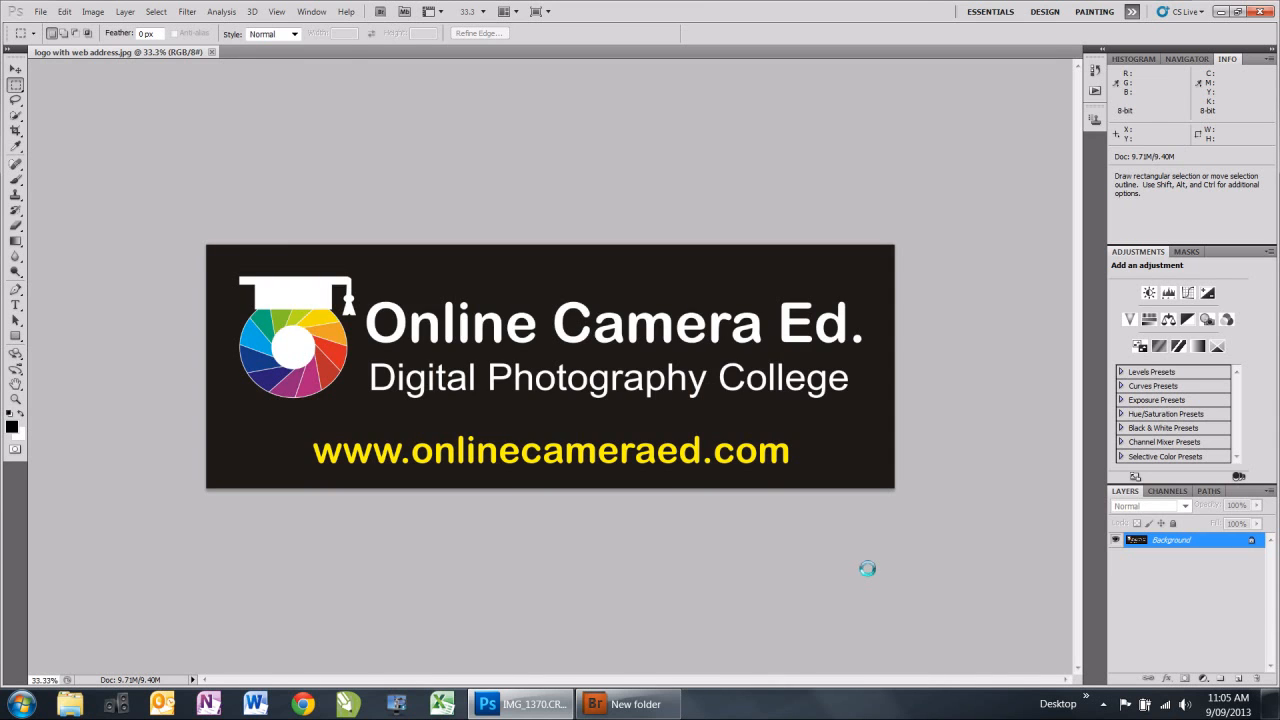